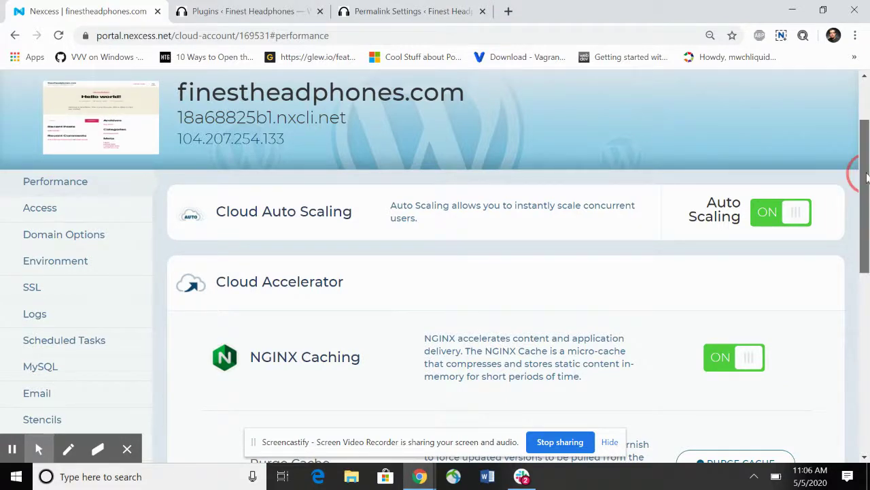
Step: View the finestheadphones.com Access page in Nexcess, showing the SSH and FTP / SSL credentials
{"action": "scroll", "coordinate": [861, 175], "scroll_direction": "up", "scroll_amount": 1}
{"action": "scroll", "coordinate": [857, 167], "scroll_direction": "down", "scroll_amount": 1}
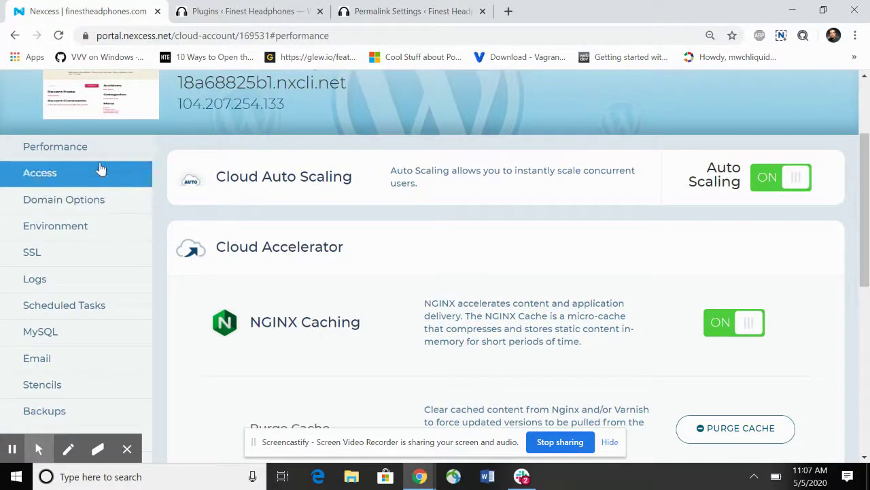
{"action": "left_click", "coordinate": [62, 183]}
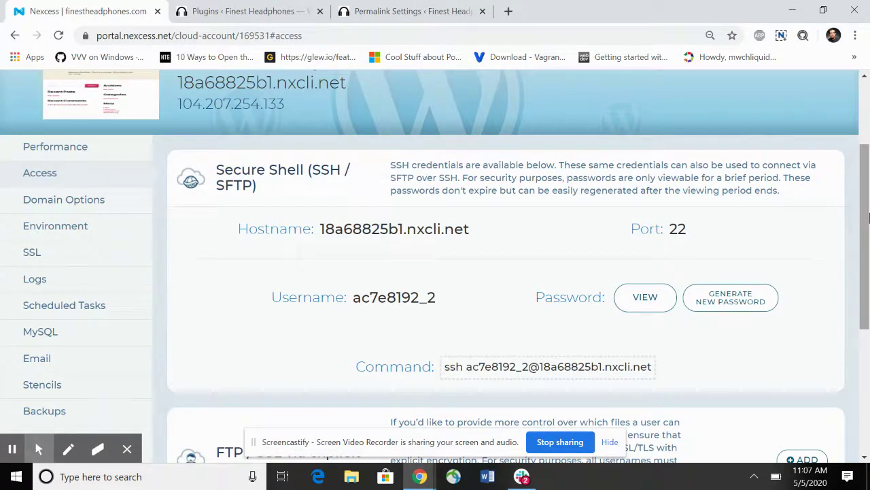
{"action": "scroll", "coordinate": [867, 216], "scroll_direction": "down", "scroll_amount": 3}
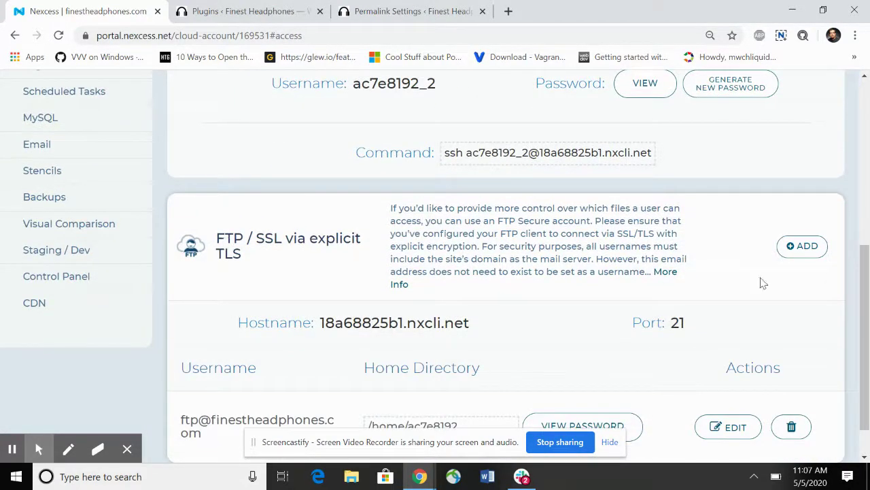
{"action": "scroll", "coordinate": [861, 282], "scroll_direction": "down", "scroll_amount": 1}
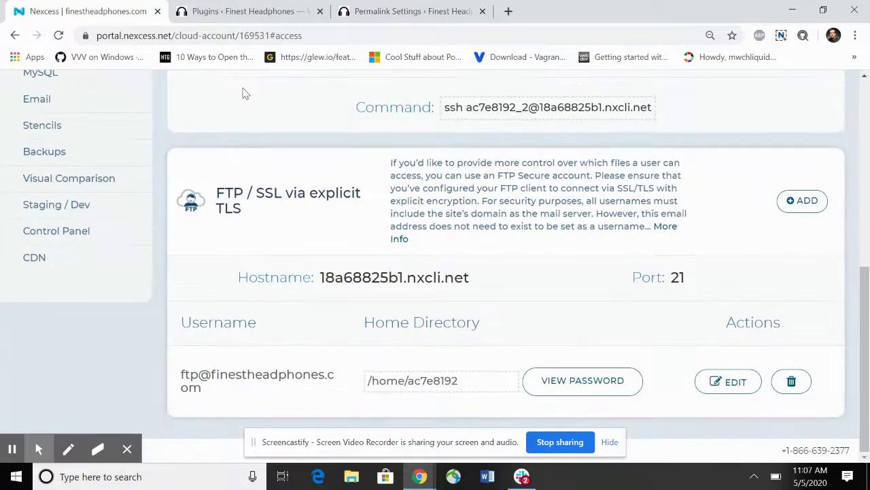
{"action": "left_click", "coordinate": [234, 11]}
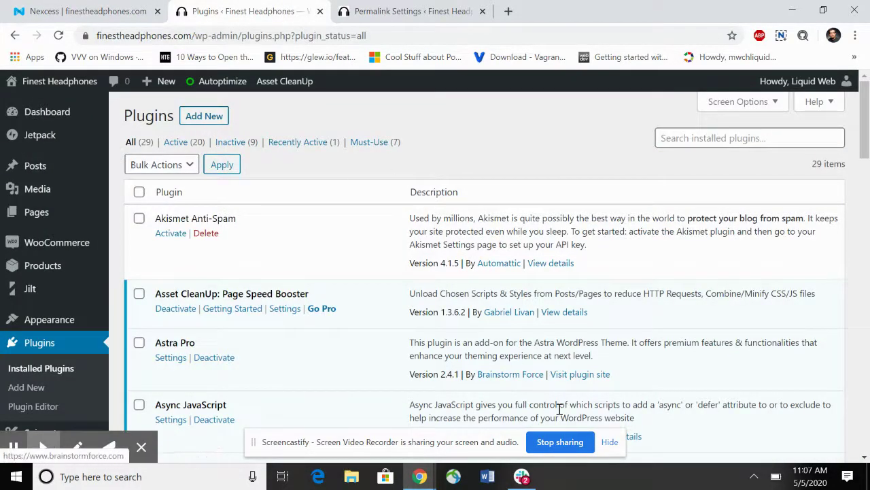
Step: Search the plugin directory under Add New for 'liquid web'
{"action": "left_click", "coordinate": [694, 138]}
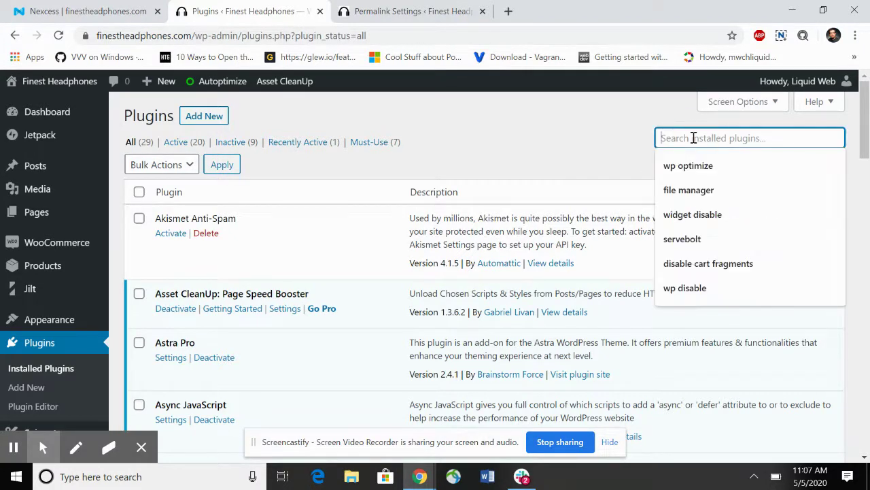
{"action": "left_click", "coordinate": [204, 116]}
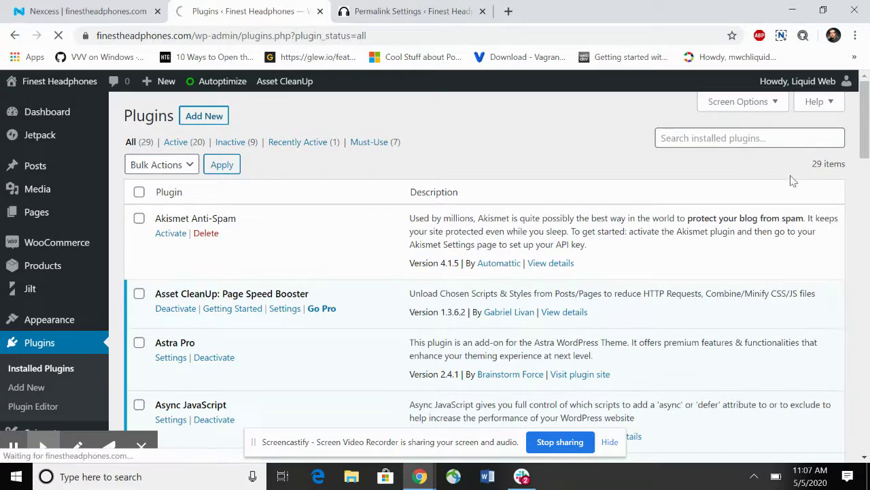
{"action": "left_click", "coordinate": [696, 141]}
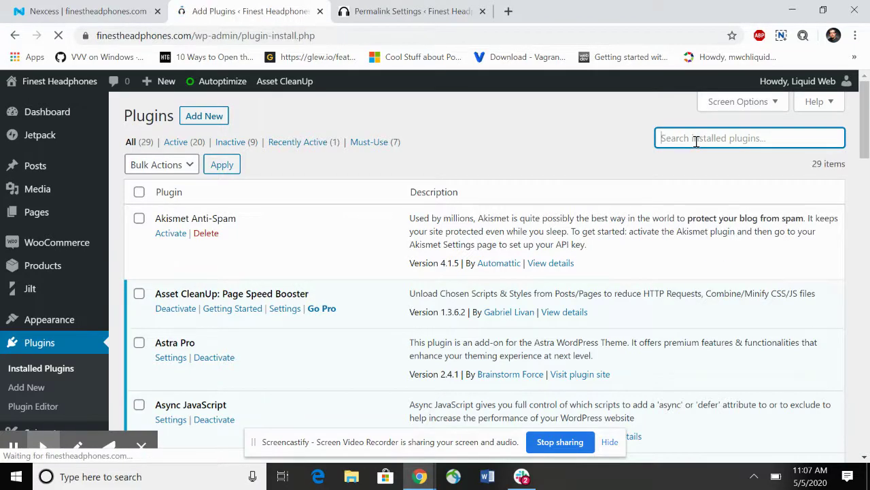
{"action": "left_click", "coordinate": [696, 154]}
{"action": "type", "text": "liqyui"}
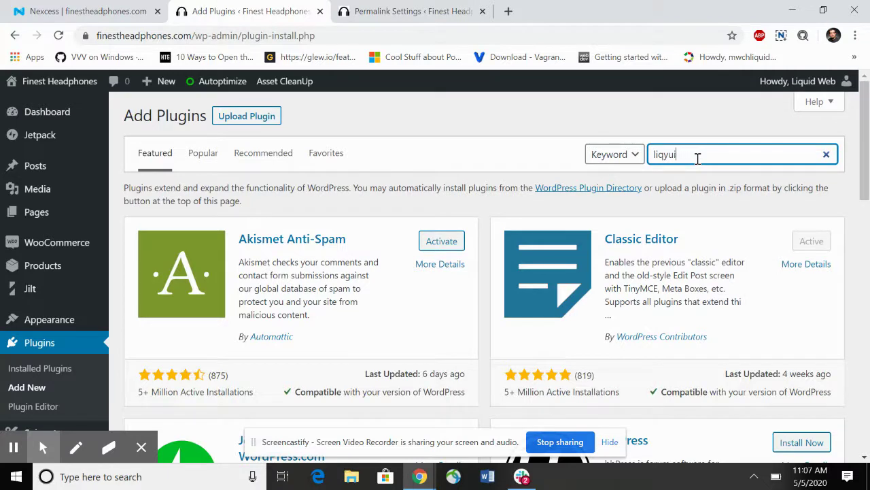
{"action": "key", "text": "BackSpace"}
{"action": "key", "text": "BackSpace"}
{"action": "key", "text": "BackSpace"}
{"action": "type", "text": "uid web"}
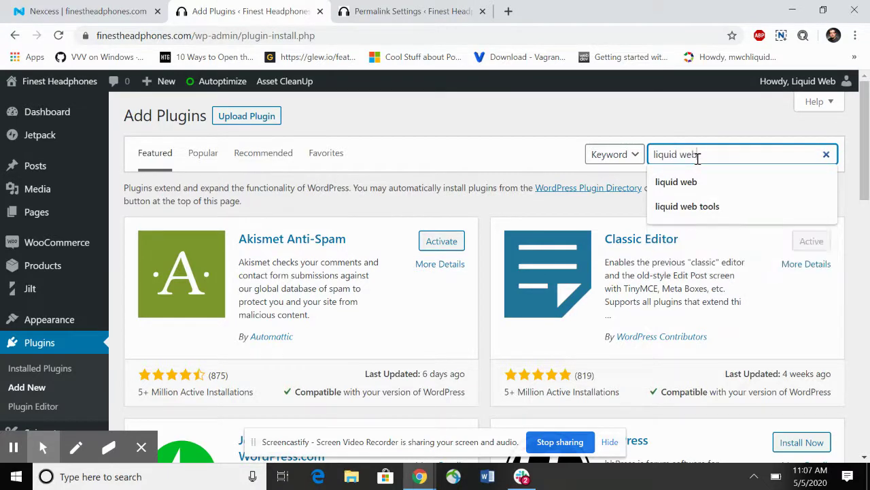
{"action": "key", "text": "Return"}
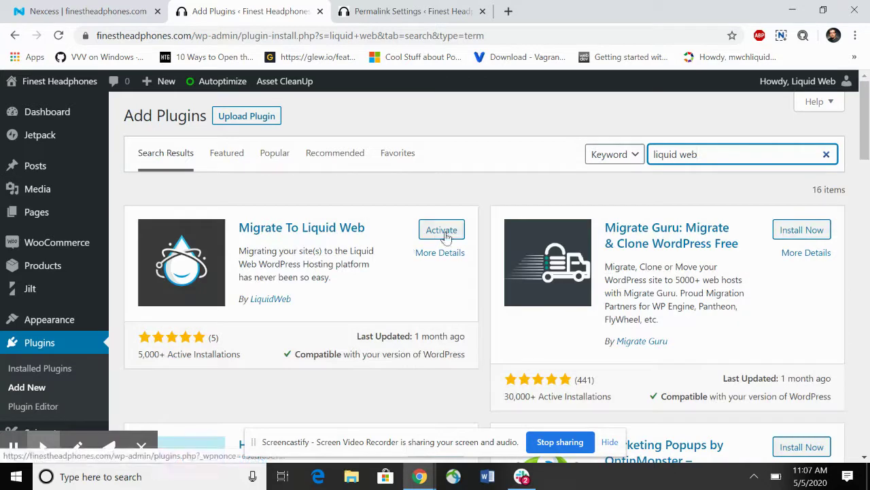
Step: Activate the Migrate To Liquid Web plugin
{"action": "left_click", "coordinate": [444, 232]}
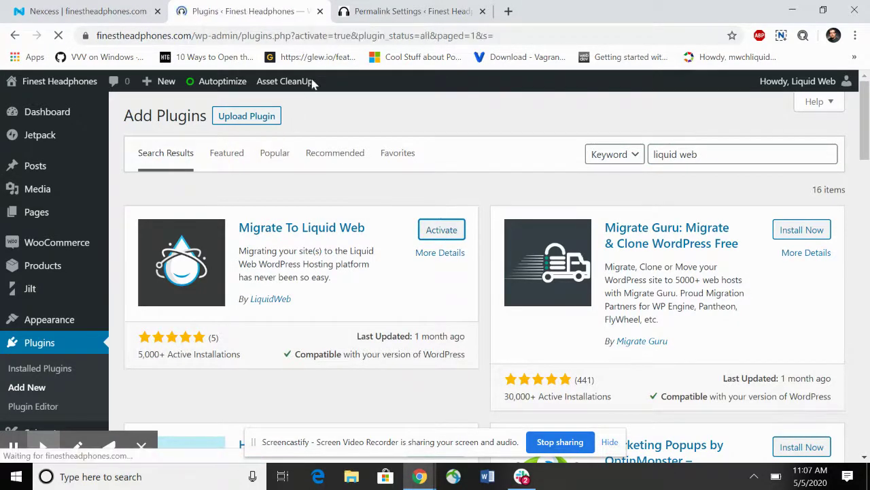
{"action": "scroll", "coordinate": [38, 436], "scroll_direction": "down", "scroll_amount": 8}
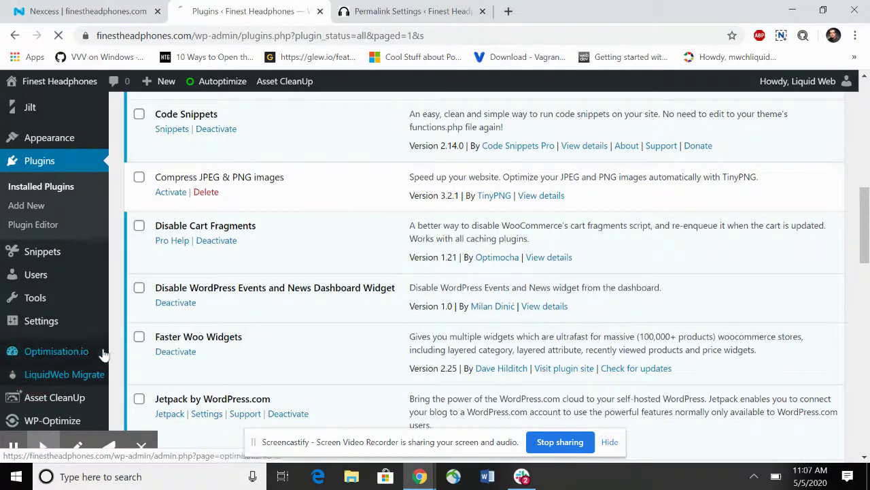
{"action": "left_click", "coordinate": [34, 375]}
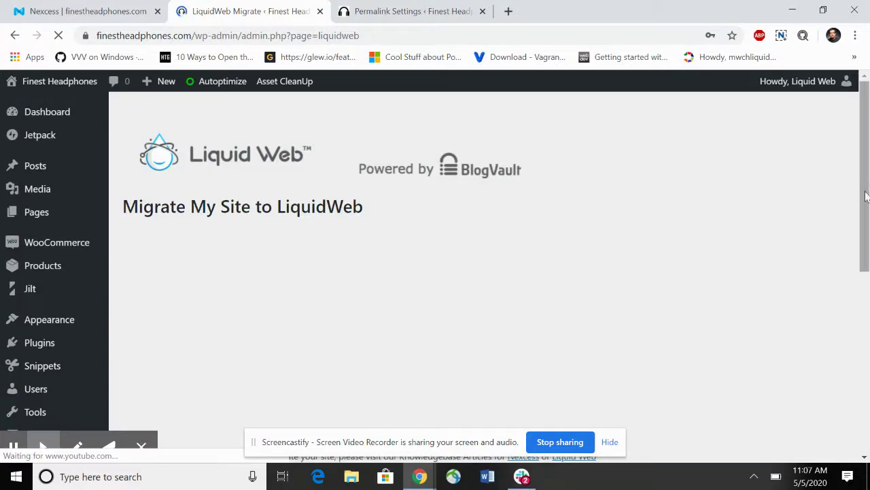
Step: On the LiquidWeb Migrate form, choose FTPS as the FTP type and fill Email with the saved address
{"action": "left_click_drag", "start_coordinate": [860, 277], "coordinate": [862, 406]}
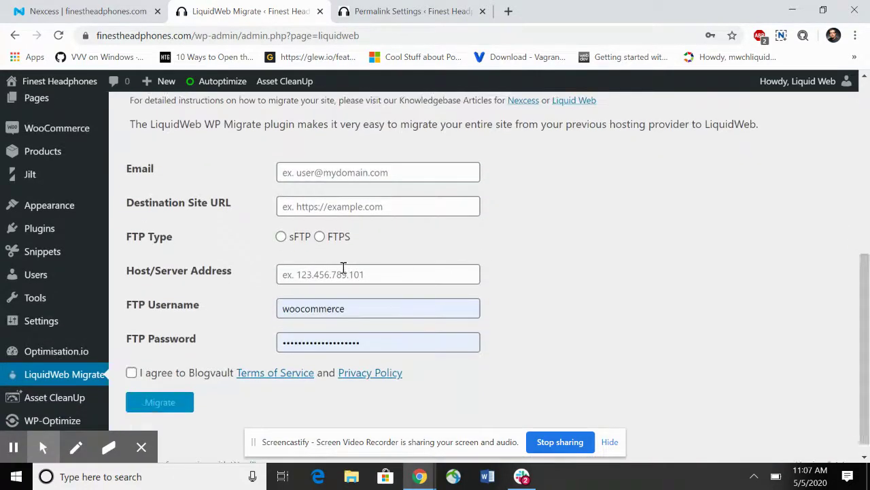
{"action": "left_click", "coordinate": [319, 237]}
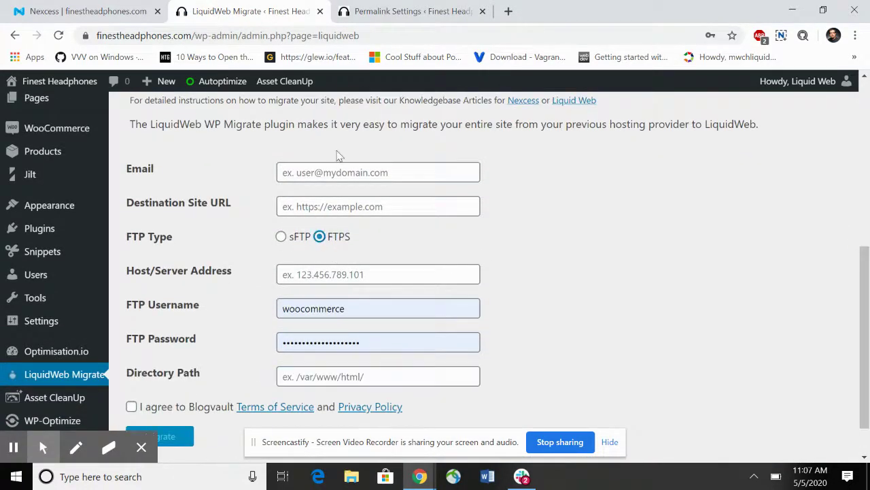
{"action": "left_click", "coordinate": [331, 169]}
{"action": "type", "text": "si"}
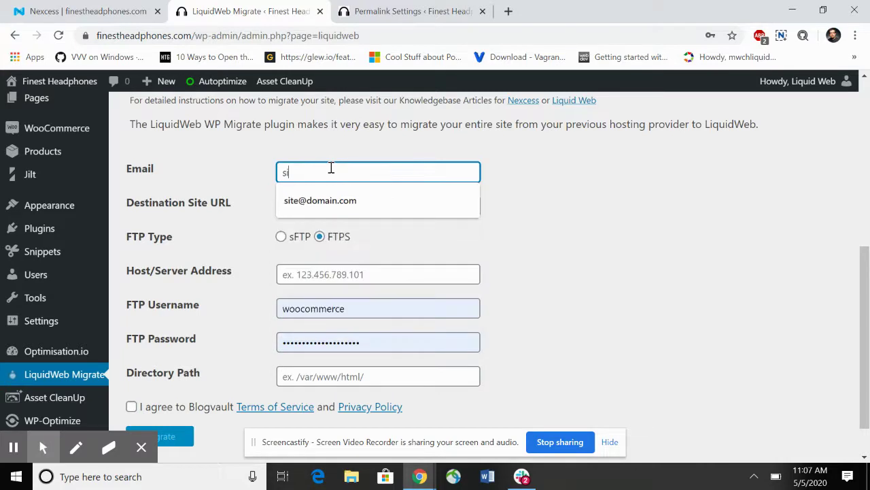
{"action": "left_click", "coordinate": [321, 200]}
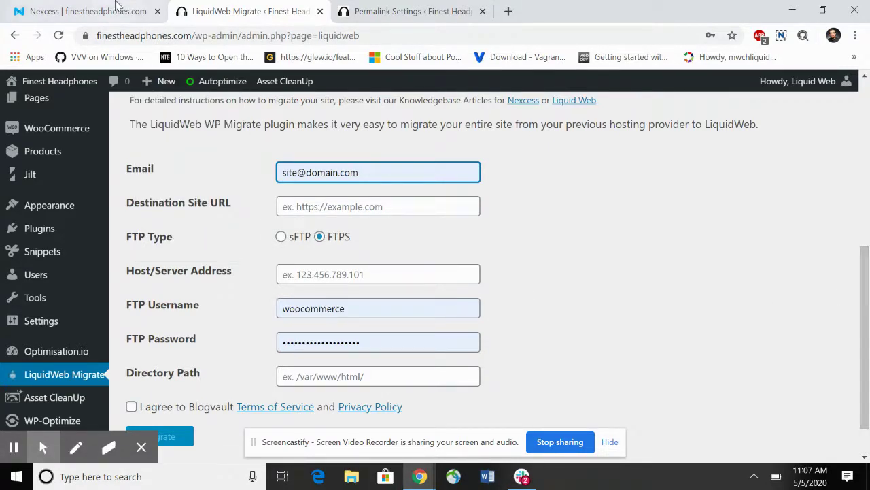
{"action": "left_click", "coordinate": [116, 8]}
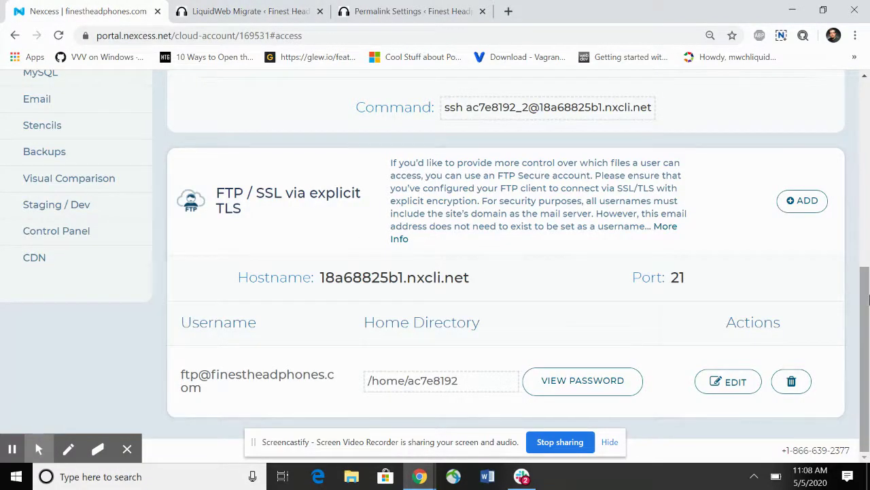
Step: Copy the temporary site address 18a68825b1.nxcli.net from the Nexcess hostname link
{"action": "scroll", "coordinate": [842, 237], "scroll_direction": "up", "scroll_amount": 5}
{"action": "left_click_drag", "start_coordinate": [864, 157], "coordinate": [855, 204]}
{"action": "left_click", "coordinate": [296, 122]}
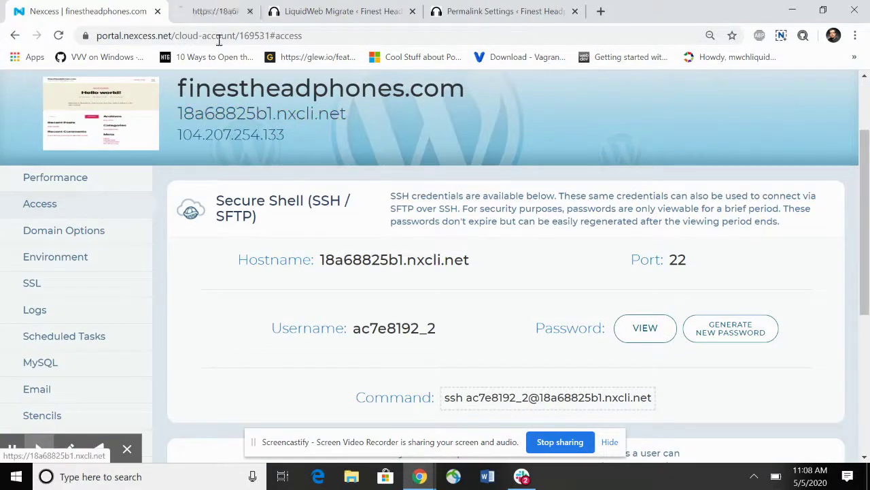
{"action": "right_click", "coordinate": [243, 35]}
{"action": "left_click", "coordinate": [264, 109]}
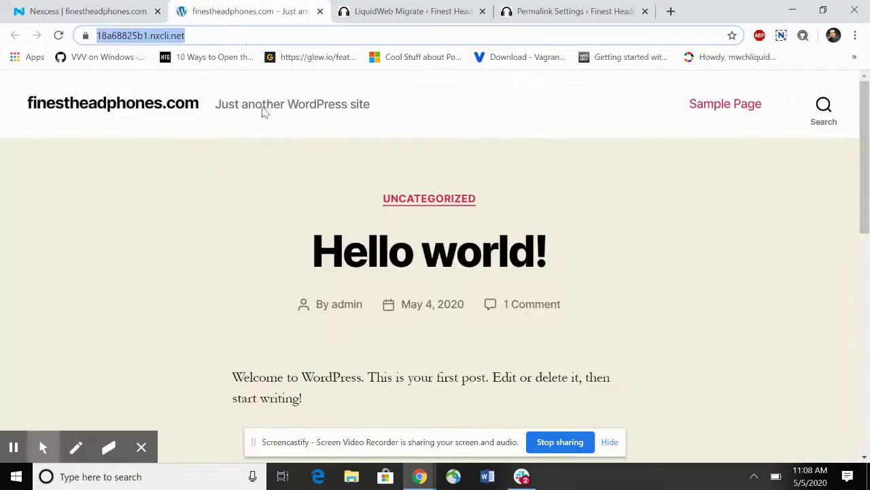
{"action": "left_click", "coordinate": [319, 11]}
{"action": "left_click", "coordinate": [249, 10]}
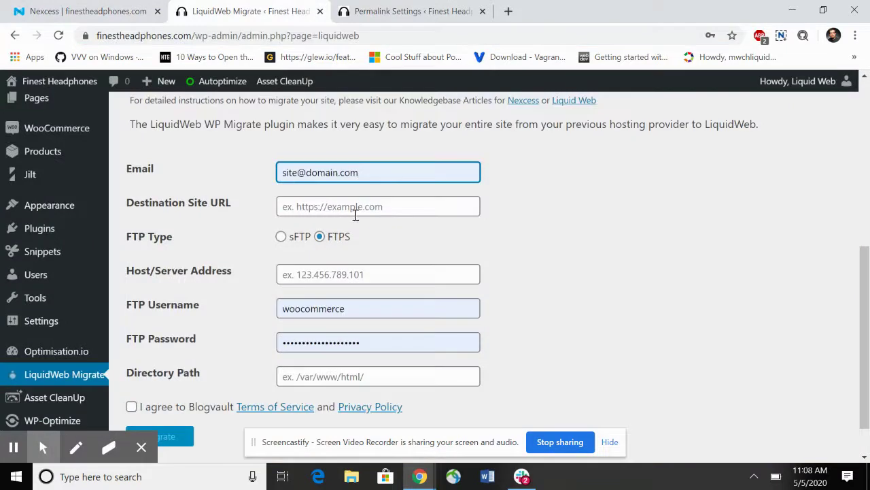
Step: Paste the temp-site URL, minus its trailing slash, as Destination Site URL and agree to Blogvault's terms
{"action": "right_click", "coordinate": [367, 216]}
{"action": "left_click", "coordinate": [389, 311]}
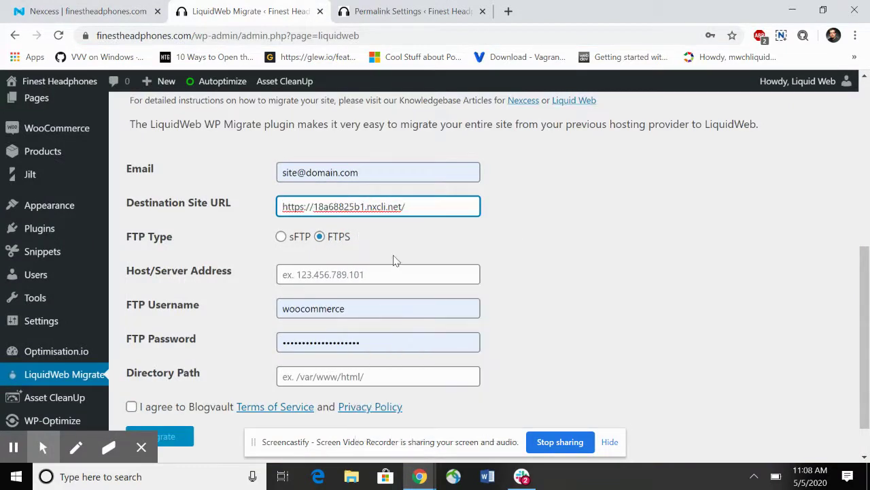
{"action": "key", "text": "BackSpace"}
{"action": "scroll", "coordinate": [416, 261], "scroll_direction": "down", "scroll_amount": 2}
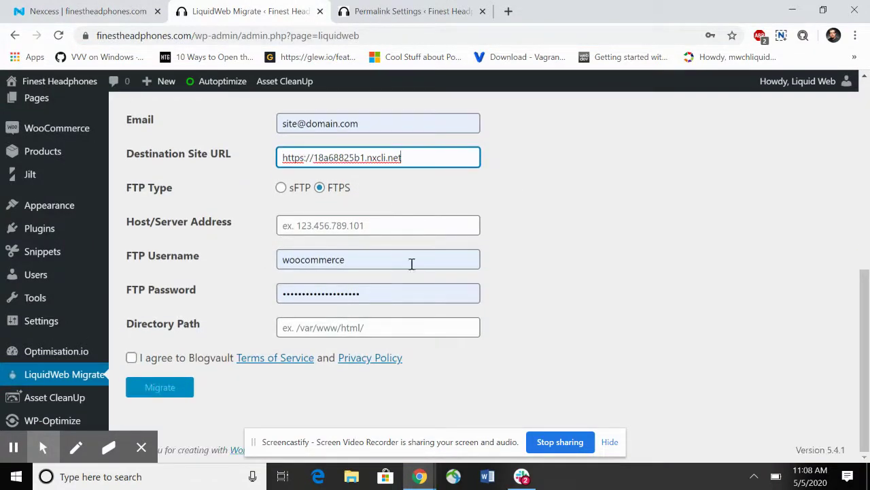
{"action": "left_click", "coordinate": [131, 357]}
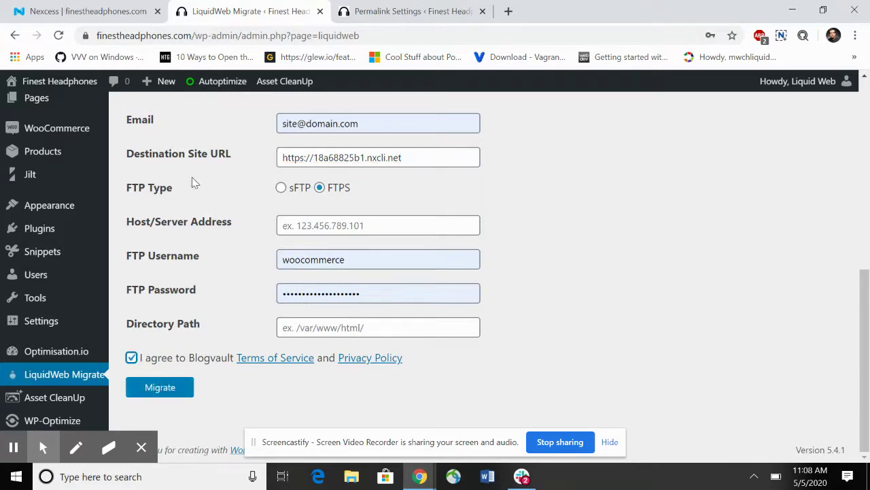
Step: Set the migration form's Directory Path to /public_html/
{"action": "left_click", "coordinate": [86, 7]}
{"action": "left_click", "coordinate": [278, 11]}
{"action": "left_click", "coordinate": [301, 331]}
{"action": "left_click", "coordinate": [313, 404]}
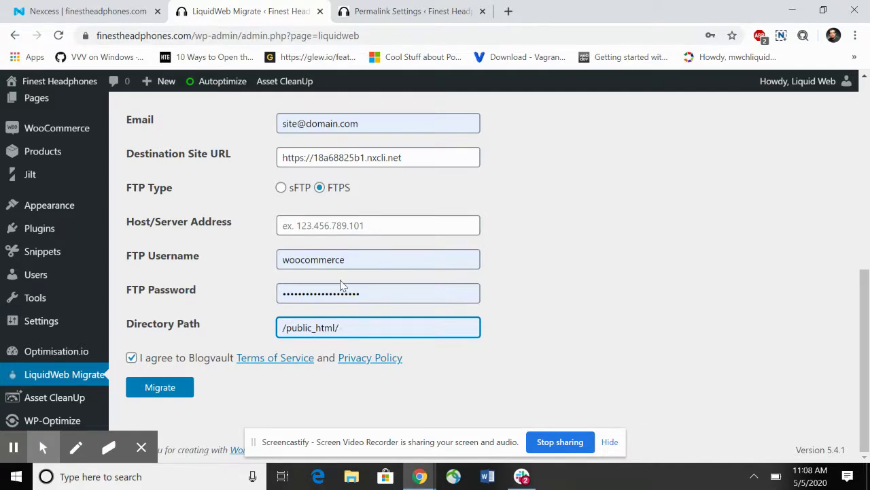
{"action": "left_click", "coordinate": [87, 11]}
{"action": "left_click_drag", "start_coordinate": [866, 263], "coordinate": [866, 390]}
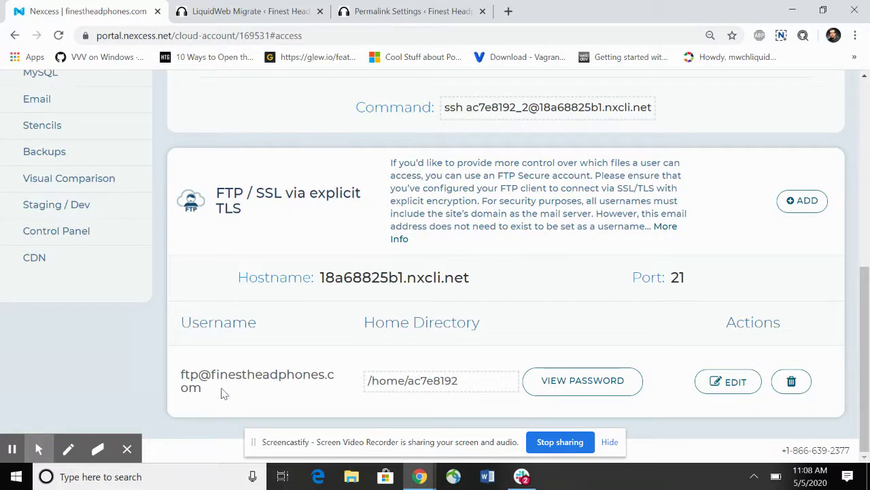
Step: Copy the FTP hostname 18a68825b1.nxcli.net into the Host/Server Address field
{"action": "right_click", "coordinate": [456, 279]}
{"action": "left_click_drag", "start_coordinate": [321, 279], "coordinate": [452, 282]}
{"action": "right_click", "coordinate": [452, 281]}
{"action": "left_click", "coordinate": [468, 288]}
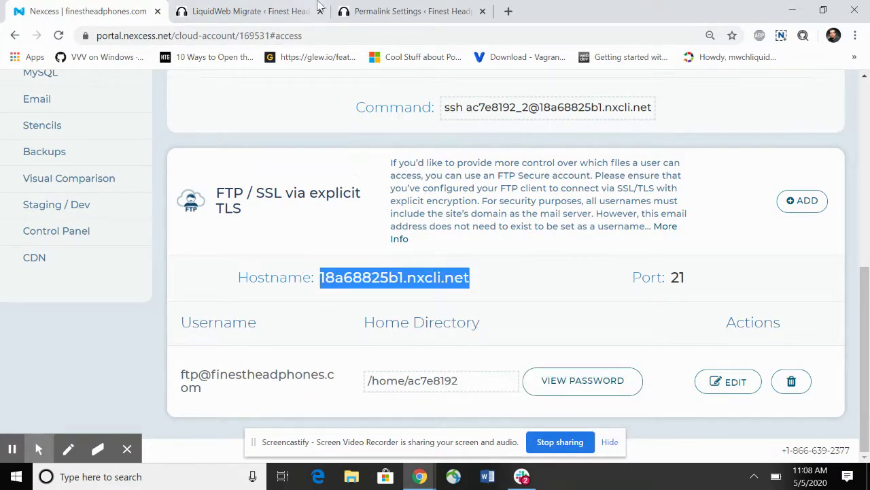
{"action": "left_click", "coordinate": [317, 7]}
{"action": "left_click", "coordinate": [345, 229]}
{"action": "right_click", "coordinate": [346, 230]}
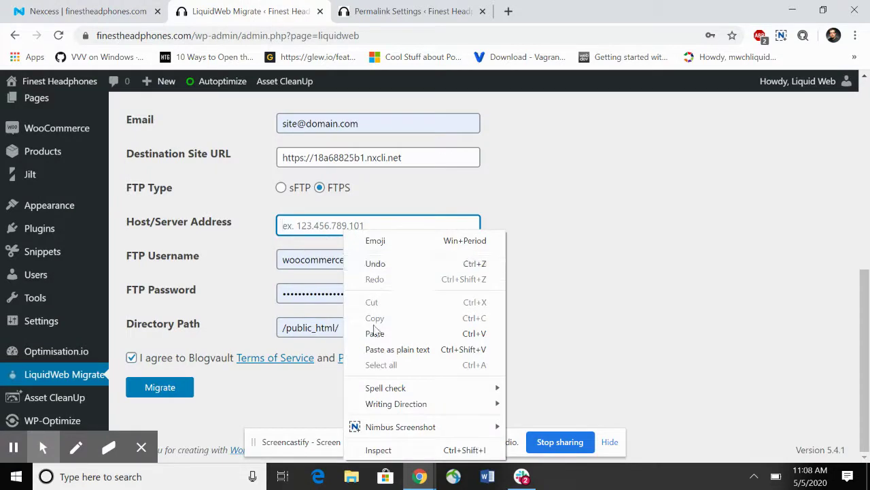
{"action": "left_click", "coordinate": [375, 333]}
{"action": "triple_click", "coordinate": [307, 226]}
Step: Replace the old FTP Username in the form with the Nexcess FTP account username
{"action": "key", "text": "ctrl+shift+Tab"}
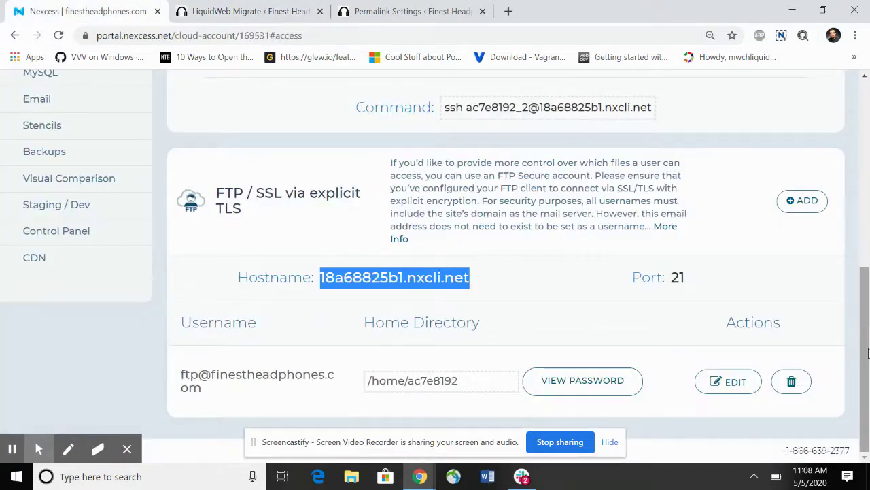
{"action": "mouse_move", "coordinate": [207, 393]}
{"action": "left_mouse_down"}
{"action": "mouse_move", "coordinate": [181, 375]}
{"action": "mouse_move", "coordinate": [199, 386]}
{"action": "left_mouse_up"}
{"action": "right_click", "coordinate": [199, 387]}
{"action": "left_click", "coordinate": [235, 298]}
{"action": "key", "text": "ctrl+Tab"}
{"action": "left_click_drag", "start_coordinate": [343, 260], "coordinate": [247, 259]}
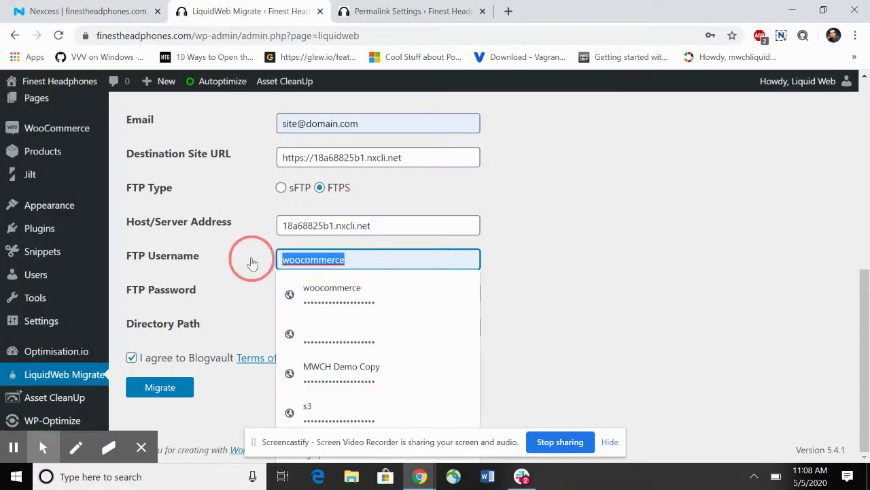
{"action": "right_click", "coordinate": [369, 252]}
{"action": "left_click", "coordinate": [385, 206]}
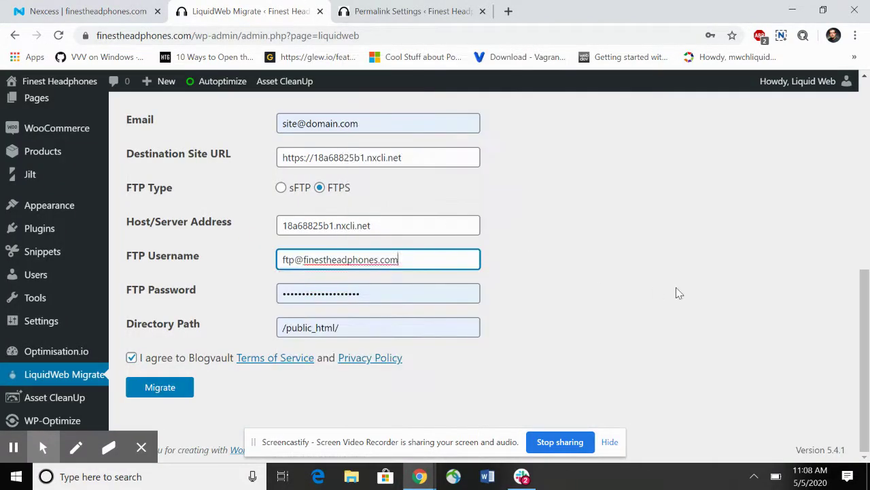
{"action": "key", "text": "ctrl+shift+Tab"}
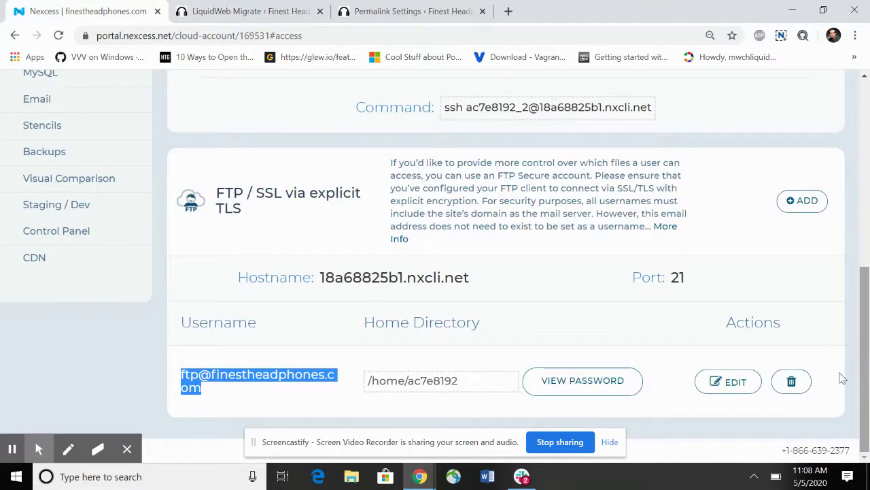
{"action": "left_click", "coordinate": [726, 383]}
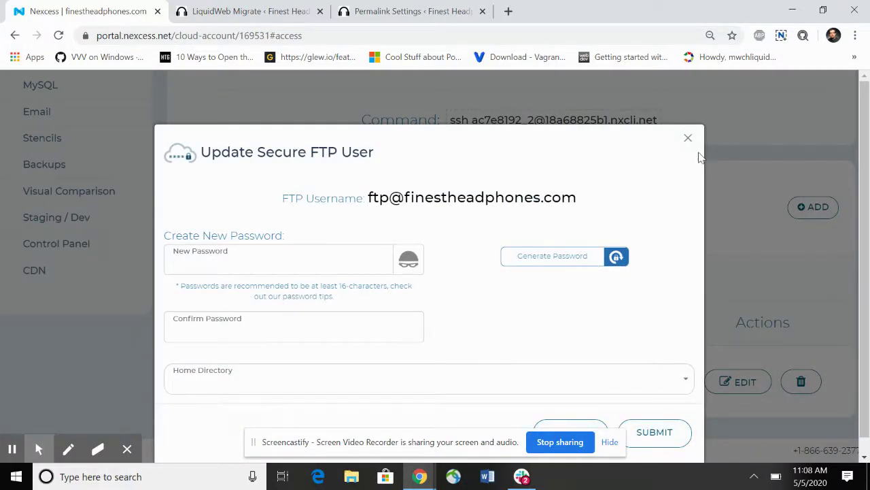
Step: Reveal the Nexcess FTP account password via Secure Password Share and copy it
{"action": "left_click", "coordinate": [689, 138]}
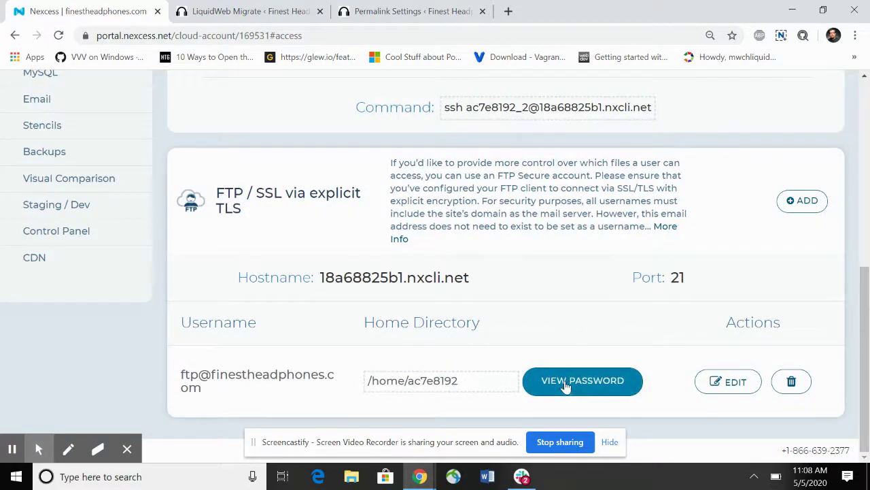
{"action": "left_click", "coordinate": [564, 383]}
{"action": "scroll", "coordinate": [446, 353], "scroll_direction": "down", "scroll_amount": 1}
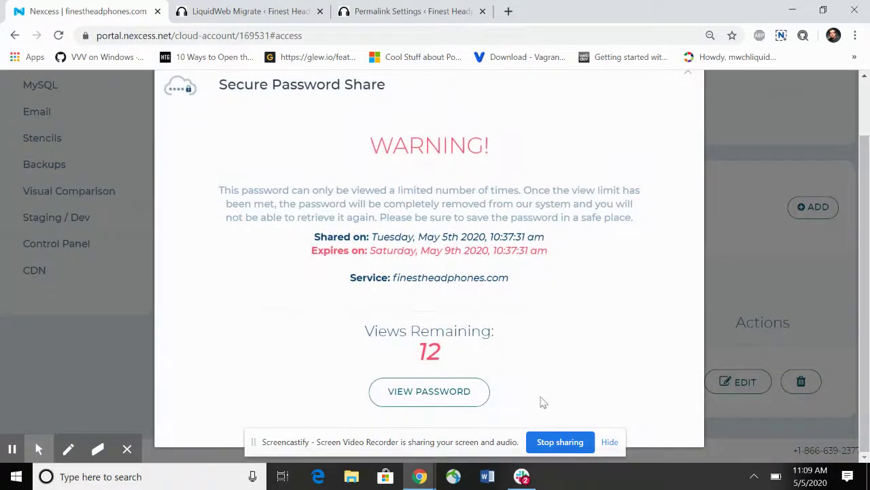
{"action": "left_click", "coordinate": [449, 403]}
{"action": "scroll", "coordinate": [855, 401], "scroll_direction": "down", "scroll_amount": 1}
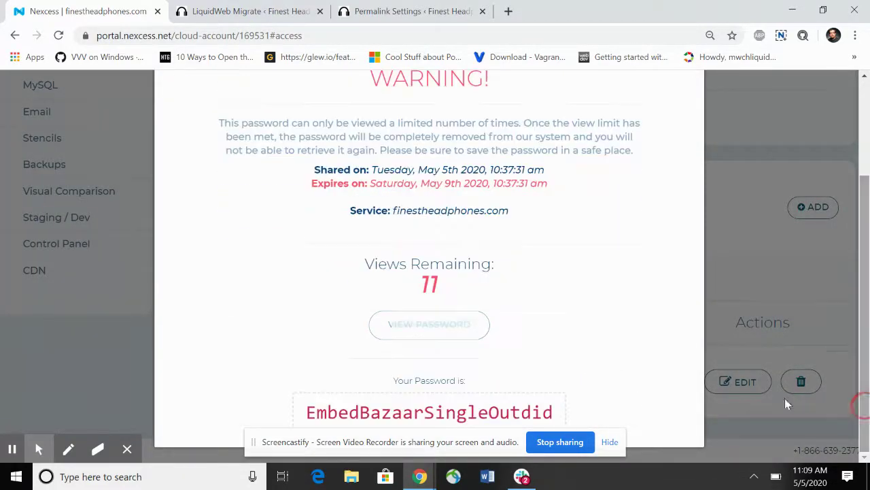
{"action": "left_click_drag", "start_coordinate": [297, 416], "coordinate": [600, 414]}
{"action": "right_click", "coordinate": [532, 412]}
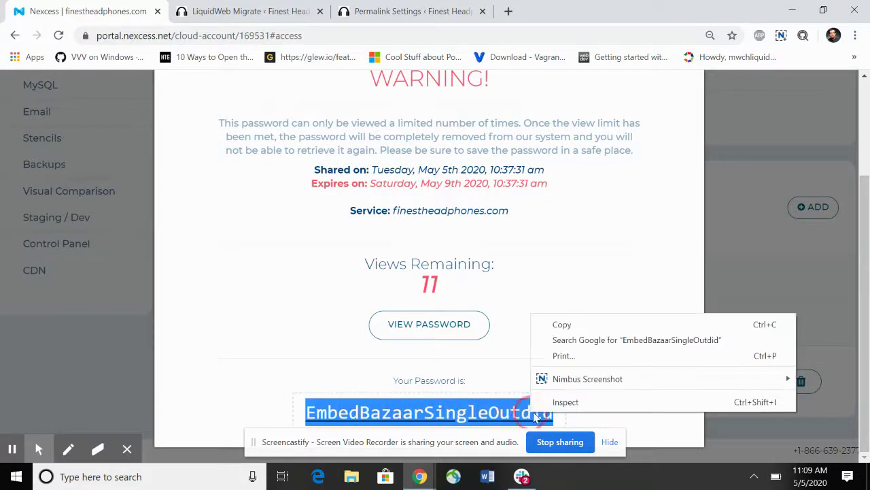
{"action": "left_click", "coordinate": [563, 325]}
{"action": "left_click", "coordinate": [248, 11]}
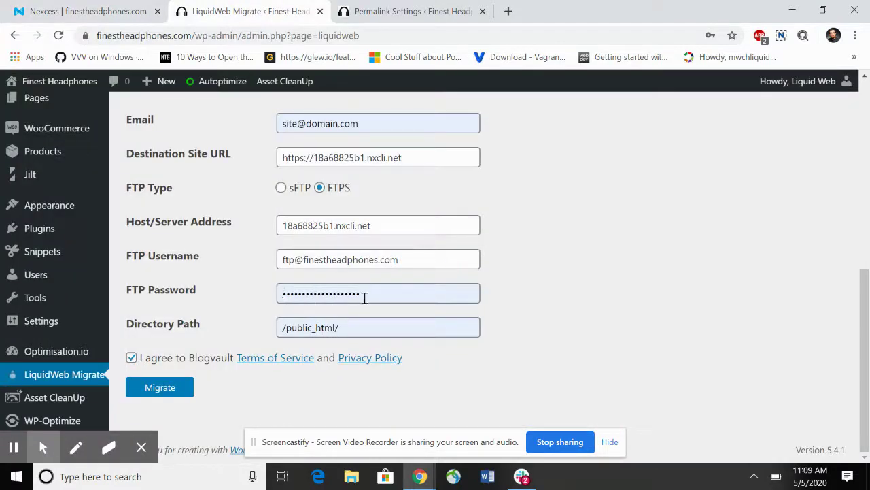
Step: Paste the copied Nexcess password over the FTP Password entry and review the completed form
{"action": "left_click_drag", "start_coordinate": [364, 298], "coordinate": [237, 295]}
{"action": "right_click", "coordinate": [342, 293]}
{"action": "left_click", "coordinate": [382, 144]}
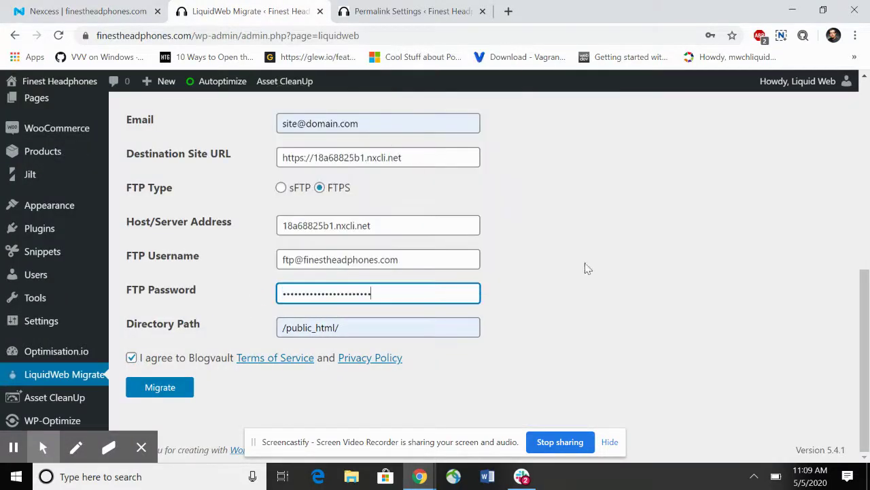
{"action": "left_click", "coordinate": [861, 274]}
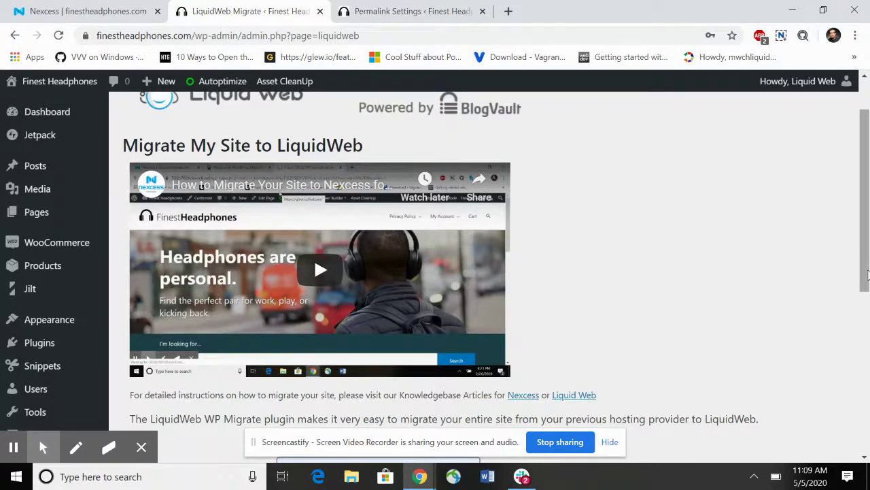
{"action": "scroll", "coordinate": [771, 343], "scroll_direction": "down", "scroll_amount": 4}
{"action": "scroll", "coordinate": [851, 300], "scroll_direction": "down", "scroll_amount": 1}
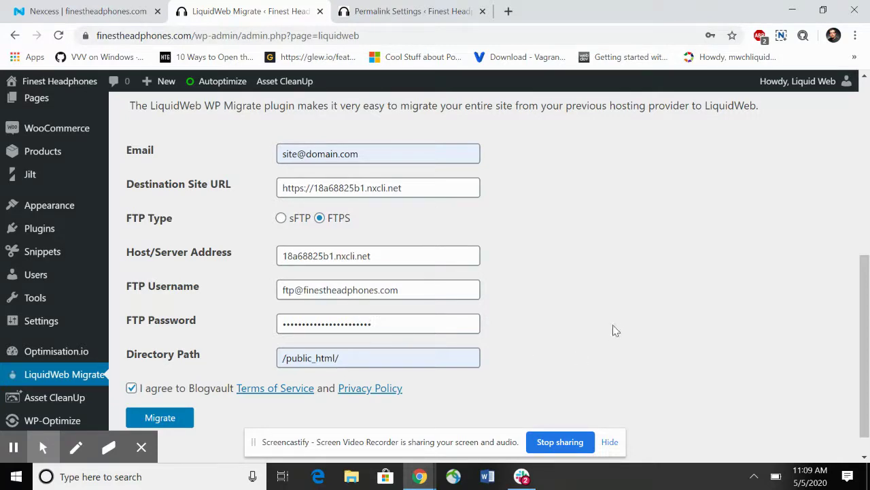
{"action": "scroll", "coordinate": [232, 355], "scroll_direction": "down", "scroll_amount": 1}
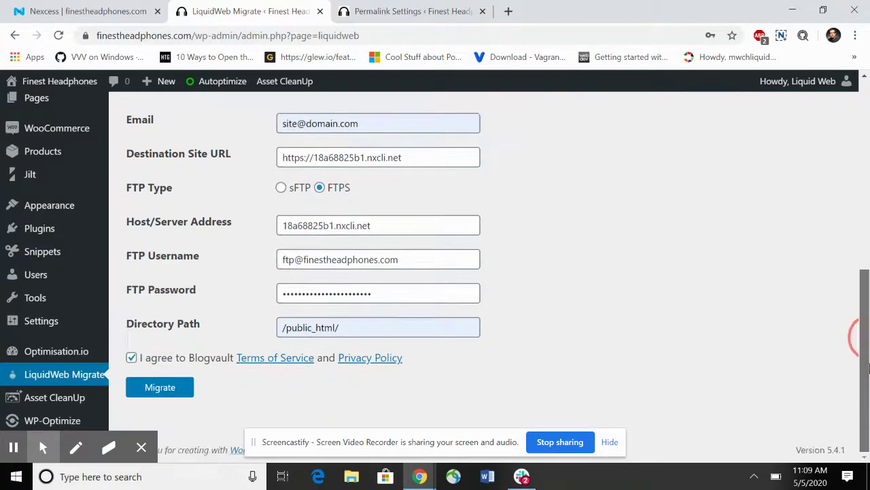
Step: Start the BlogVault migration and follow it to 44.84 MB of 1.55 GB files and 24/60 tables
{"action": "left_click", "coordinate": [170, 388]}
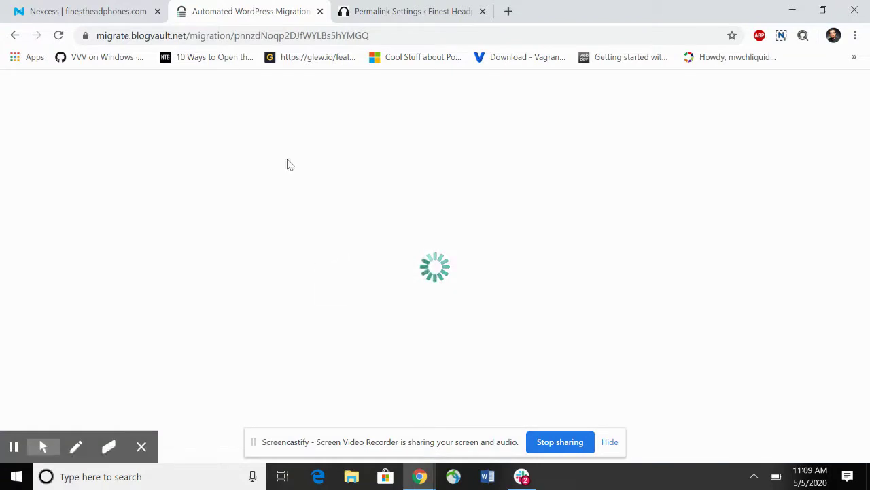
{"action": "scroll", "coordinate": [850, 378], "scroll_direction": "down", "scroll_amount": 1}
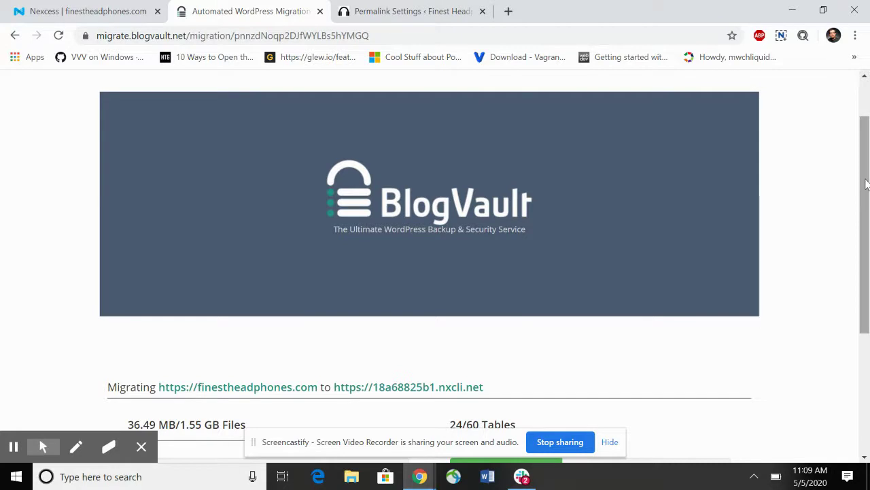
{"action": "left_click_drag", "start_coordinate": [864, 180], "coordinate": [861, 309]}
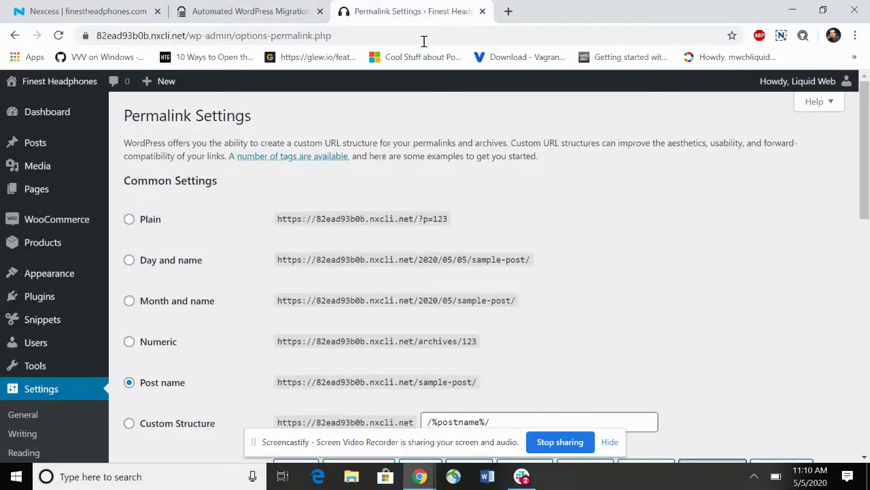
Step: Re-save permalinks on 82ead93b0b.nxcli.net, keeping Post name and the /product/ product base
{"action": "left_click", "coordinate": [412, 12]}
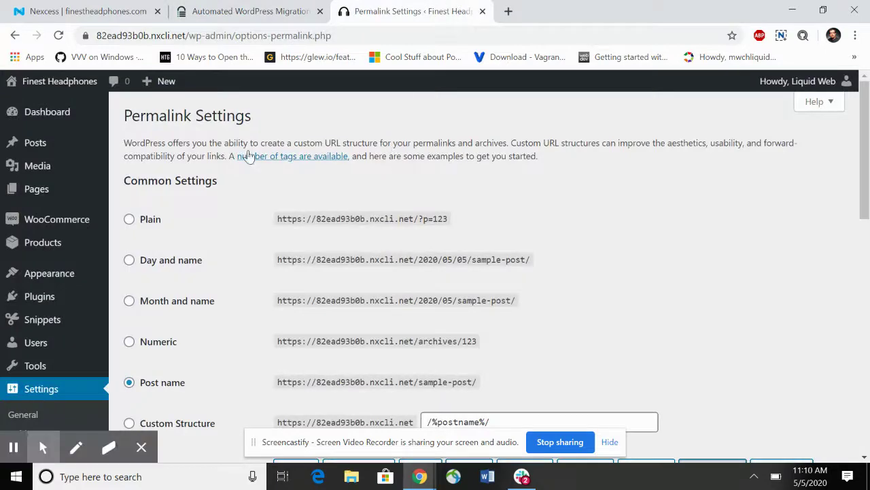
{"action": "left_click_drag", "start_coordinate": [865, 211], "coordinate": [867, 293]}
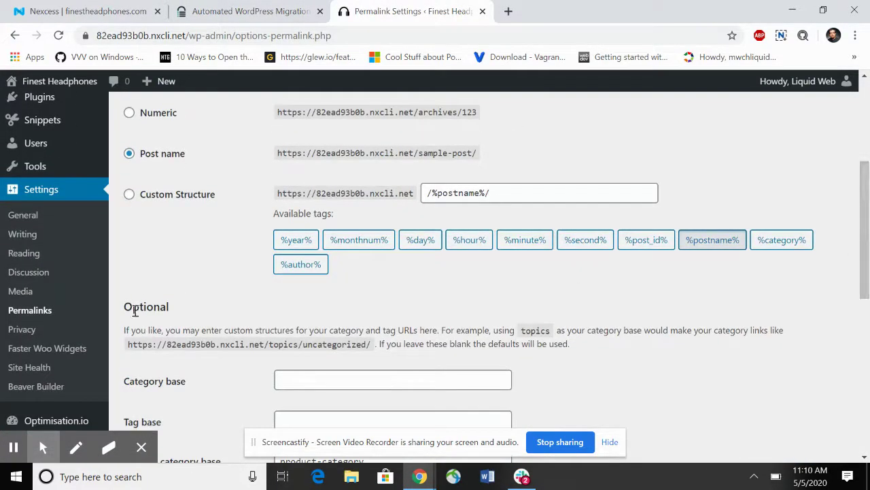
{"action": "left_click", "coordinate": [14, 312]}
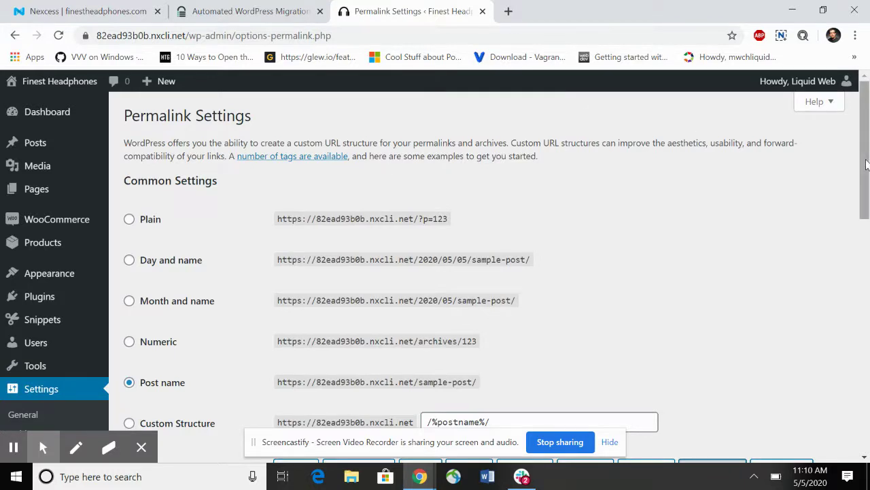
{"action": "left_click_drag", "start_coordinate": [866, 161], "coordinate": [861, 190]}
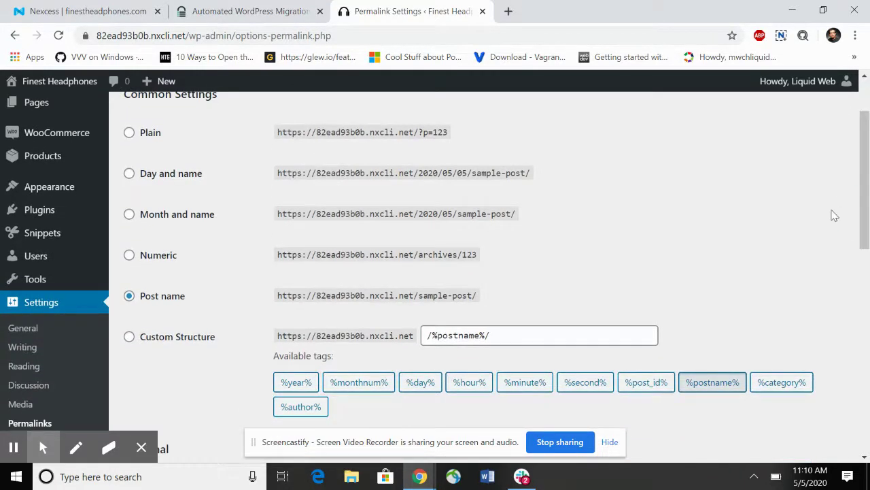
{"action": "left_click_drag", "start_coordinate": [861, 215], "coordinate": [864, 421]}
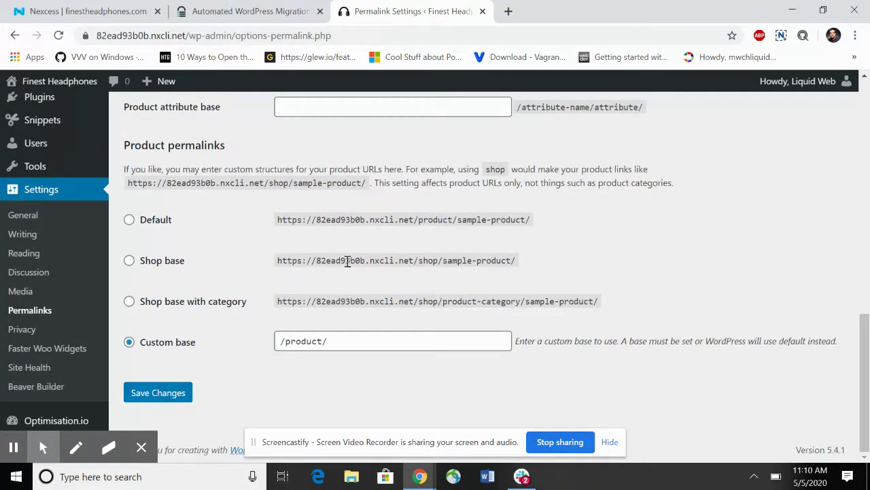
{"action": "left_click", "coordinate": [175, 397]}
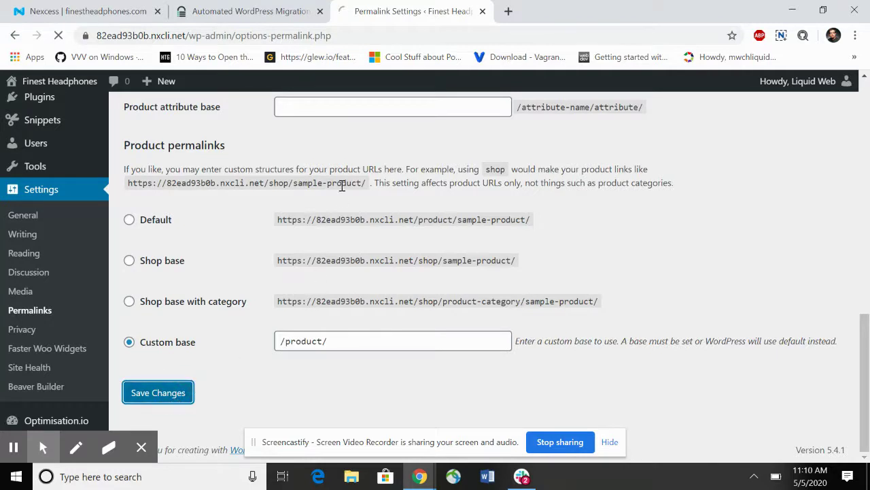